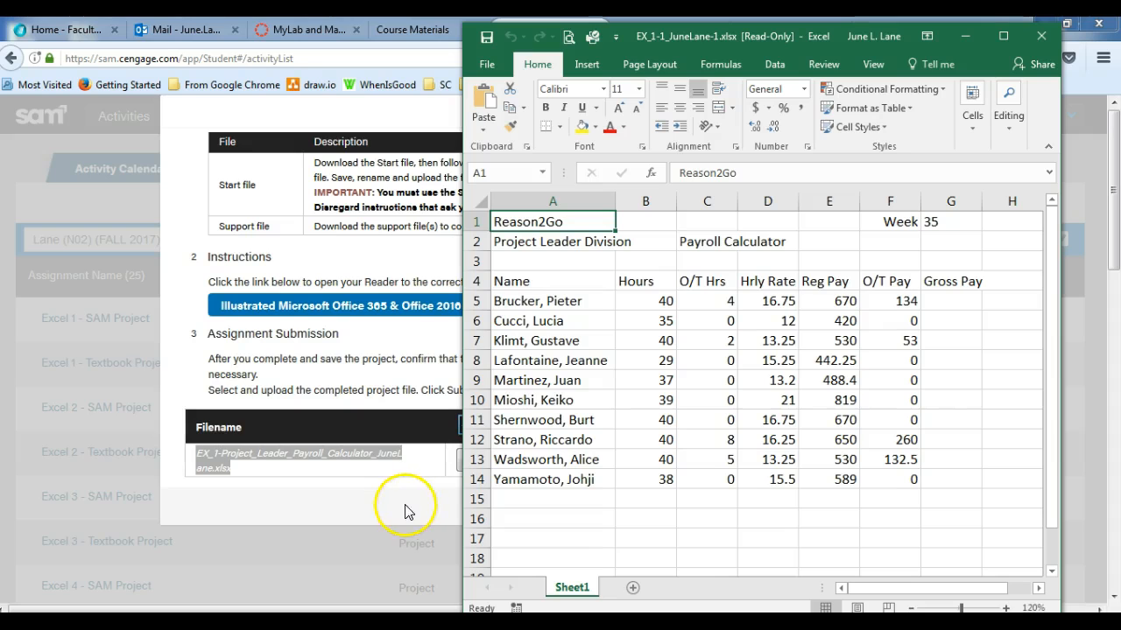
Save a copy of the workbook to the Desktop as EX_1-Project_Leader_Payroll_Calculator plus the student's name in .xlsx format, replacing the existing file.
left_click(1003, 36)
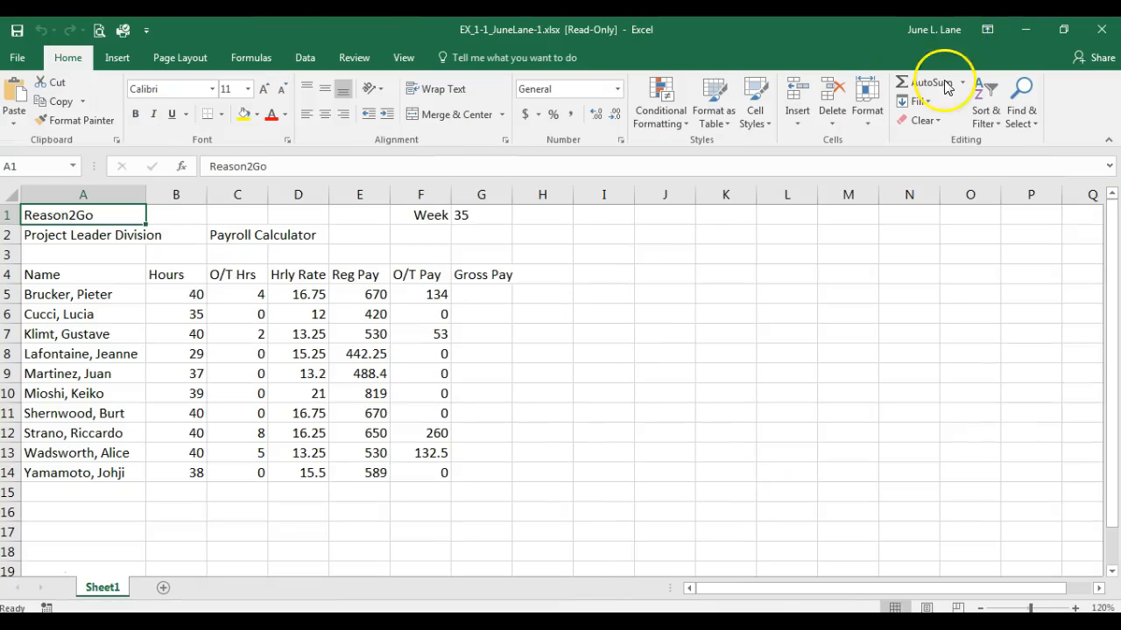
left_click(19, 60)
left_click(26, 222)
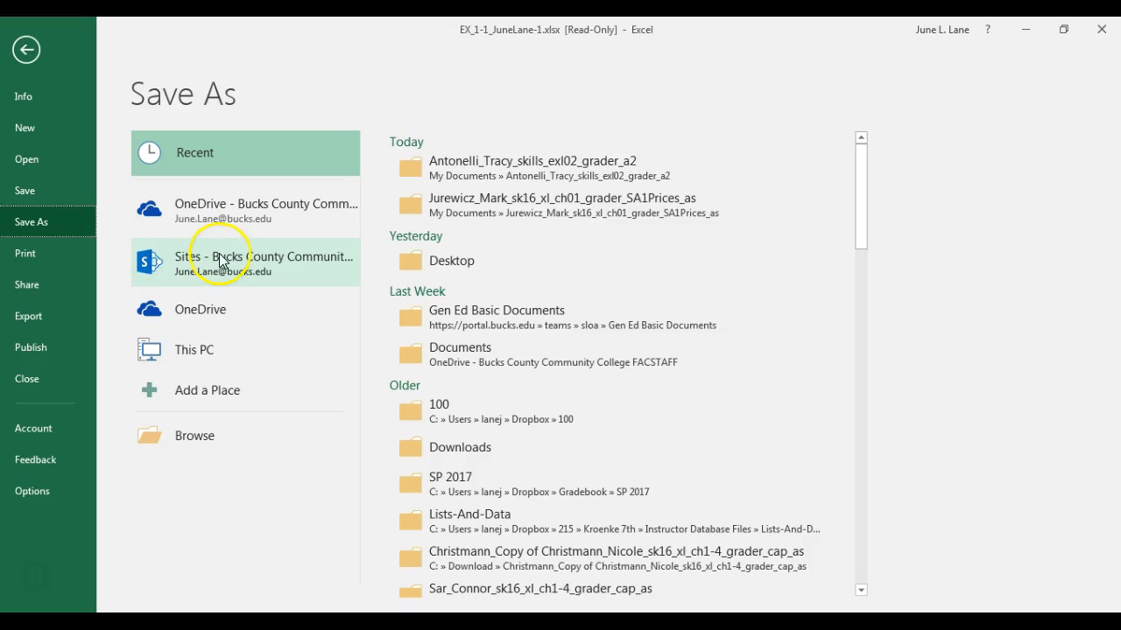
left_click(195, 435)
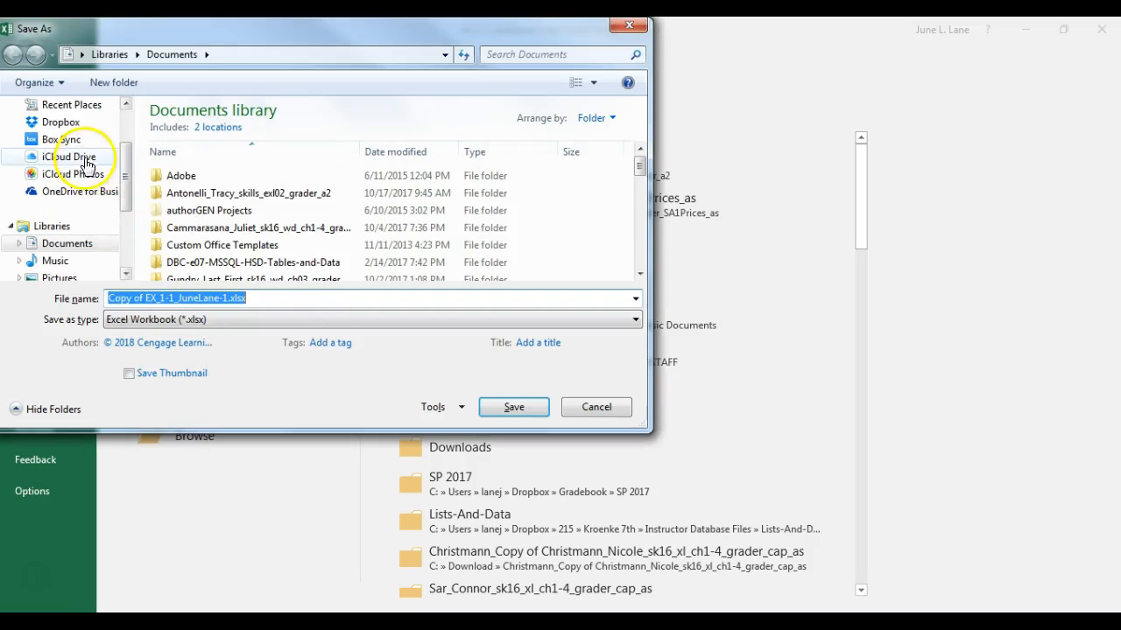
left_click_drag(124, 182, 124, 152)
left_click(77, 163)
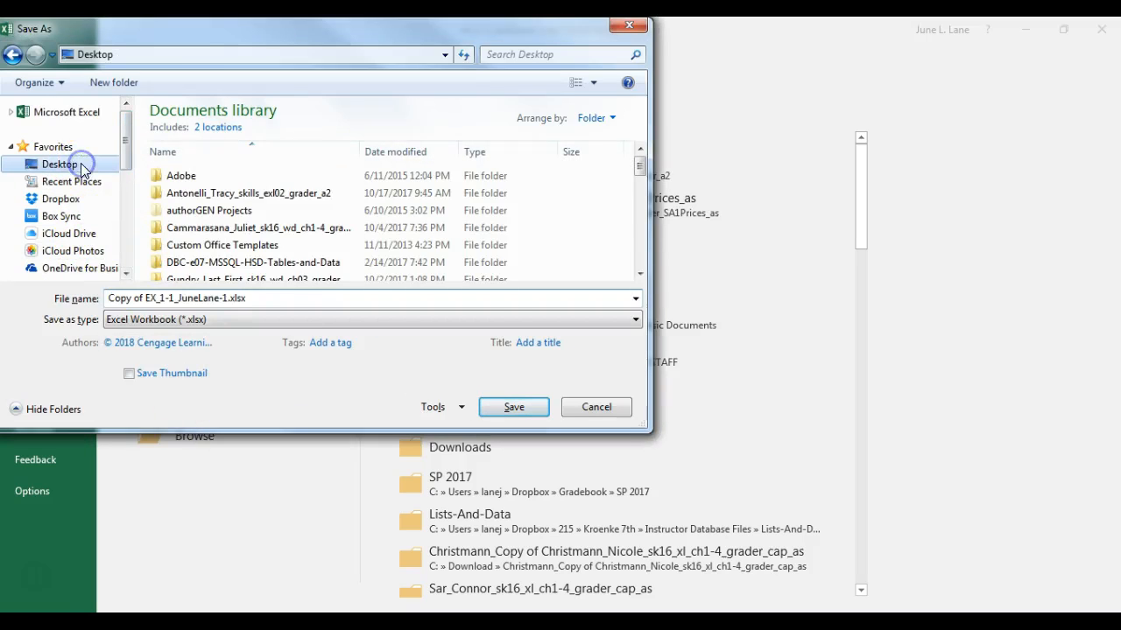
left_click_drag(107, 298, 255, 296)
type("EX_1-Project_Leader_Payroll_Calculator_JuneLane.xlsx")
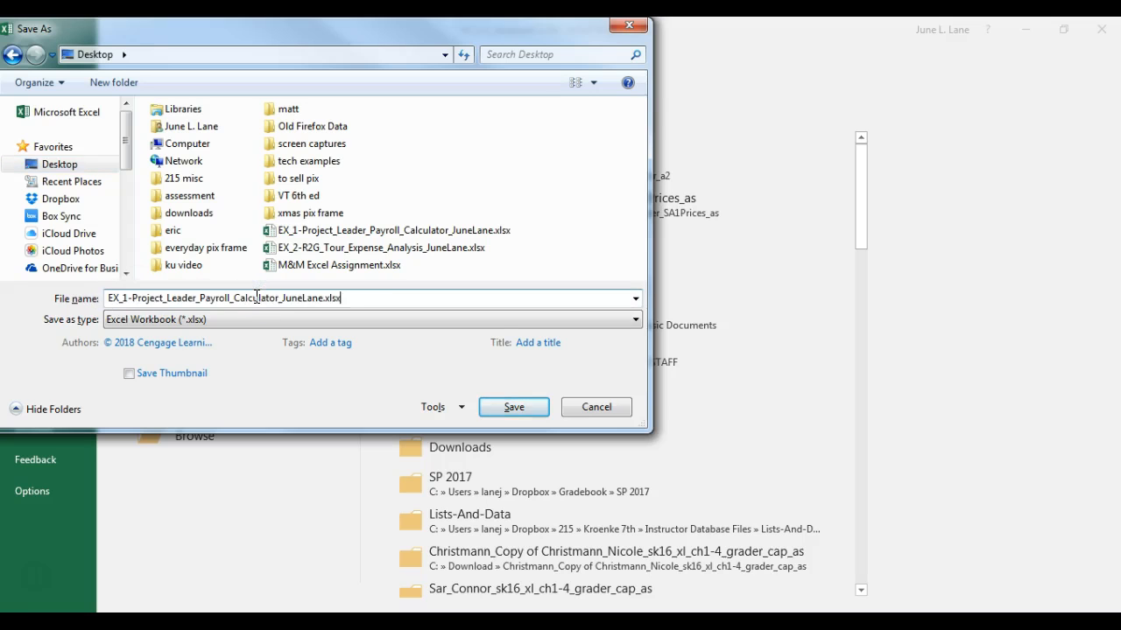
left_click(509, 405)
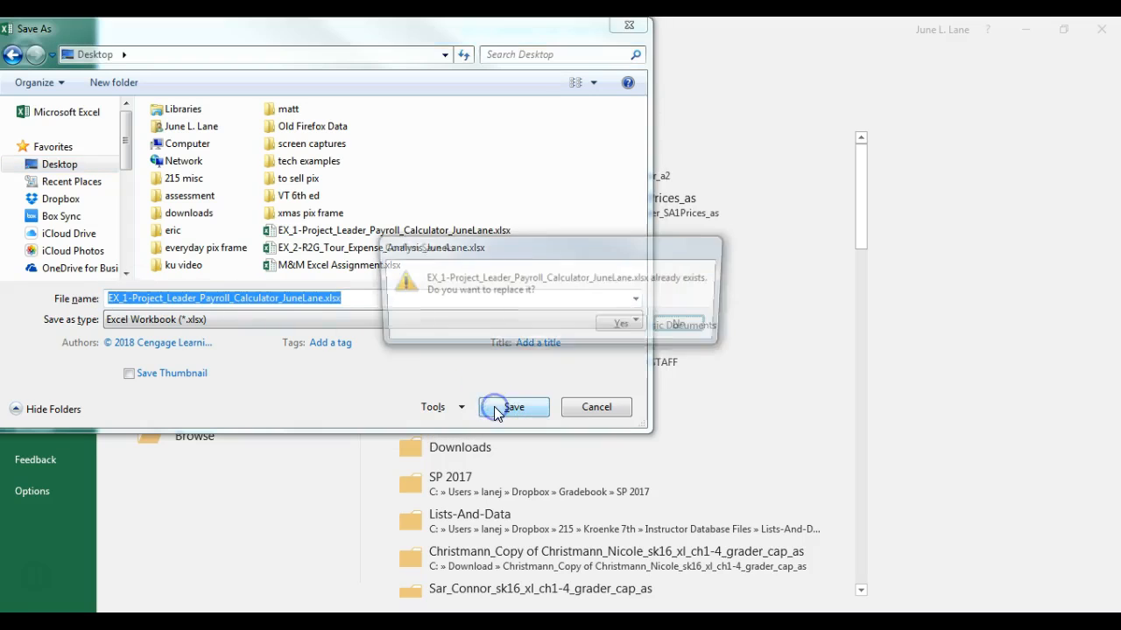
left_click(622, 326)
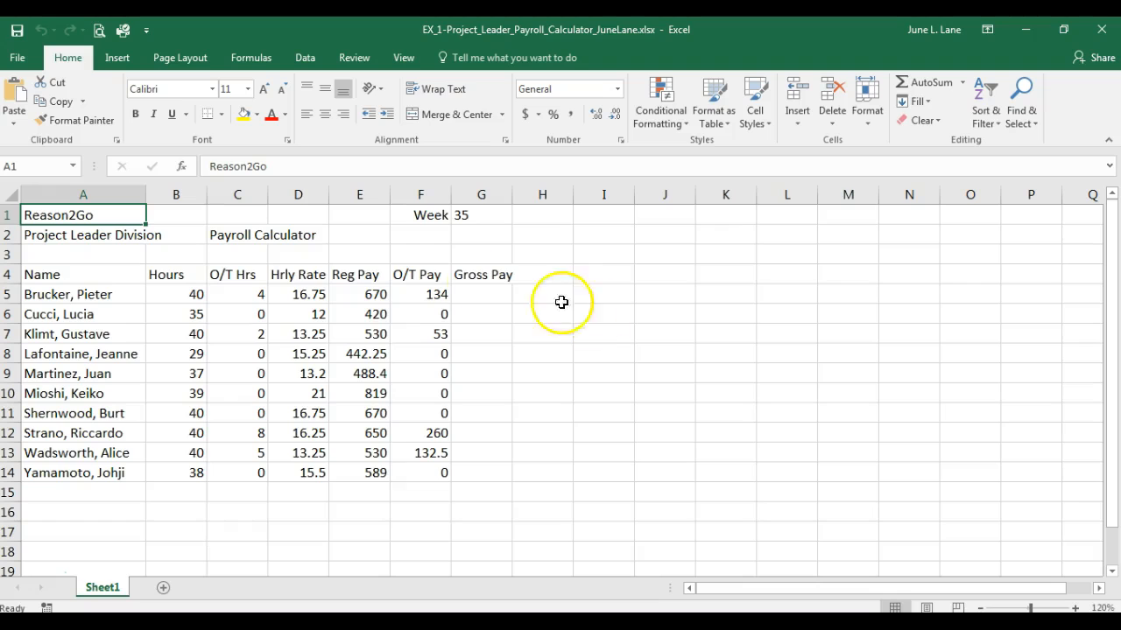
Examine the regular pay formula in E5 and the overtime pay formula in F5.
left_click(360, 294)
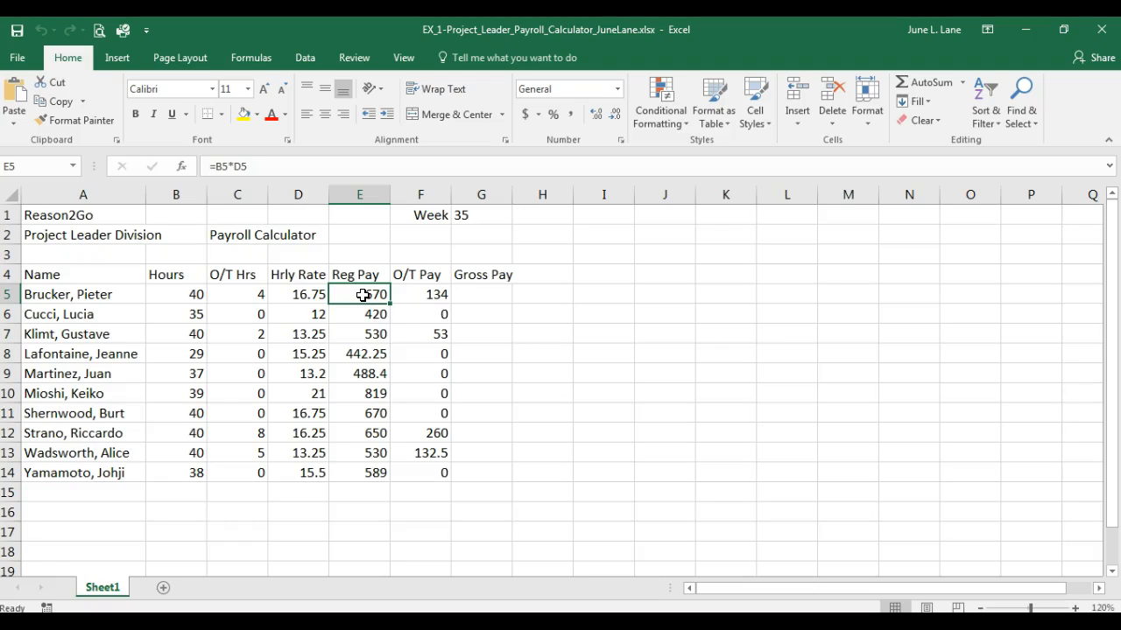
left_click(432, 294)
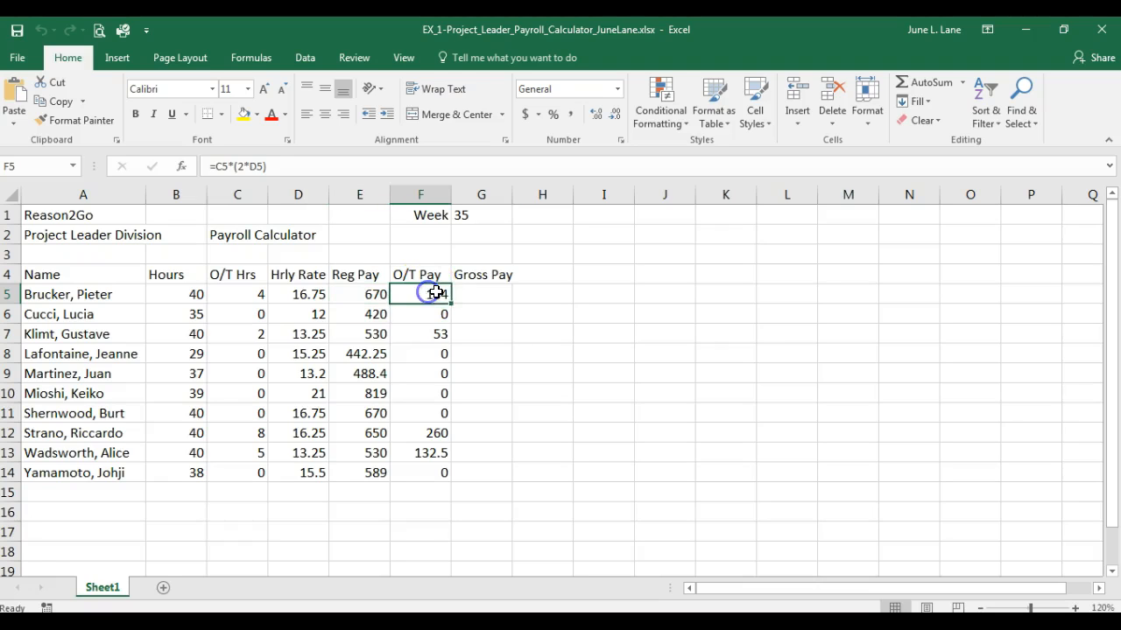
left_click(433, 300)
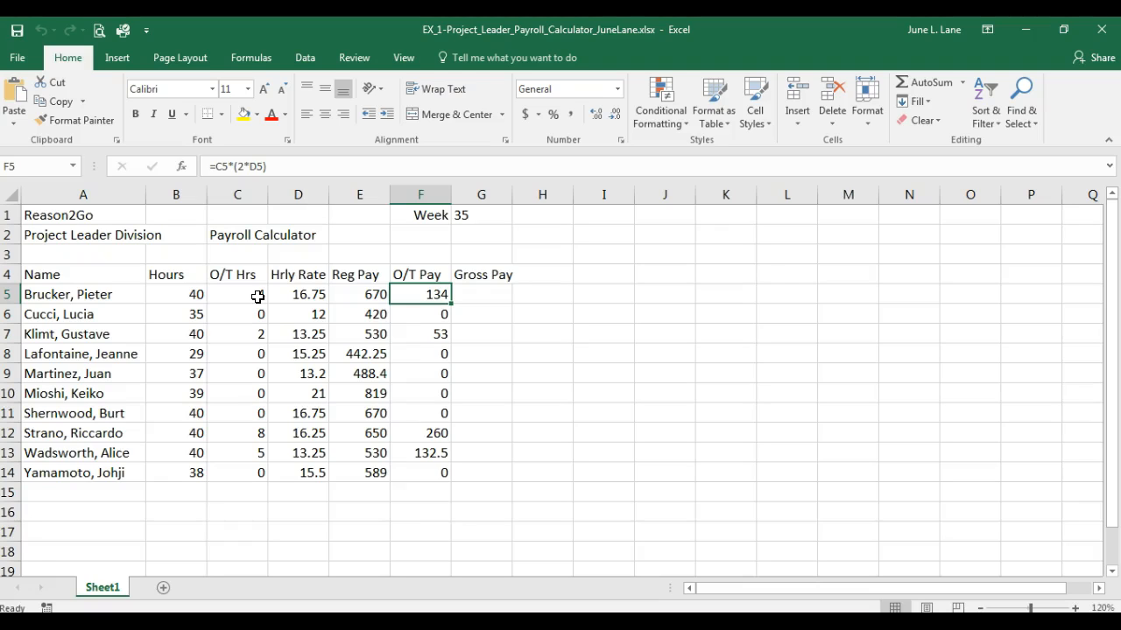
left_click(253, 166)
left_click(432, 299)
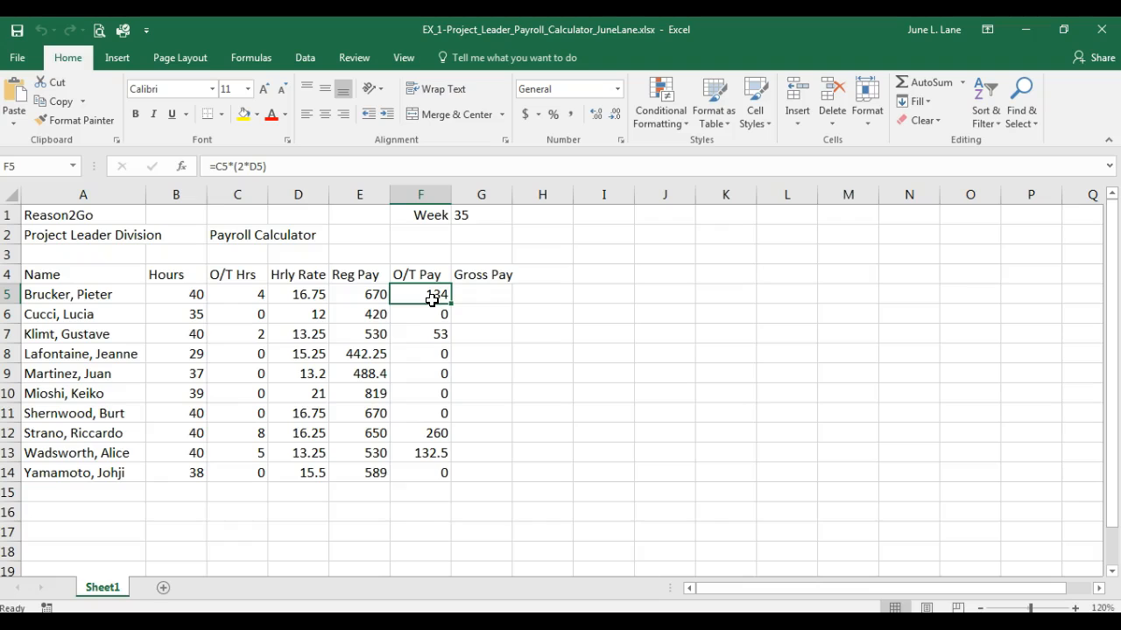
Enter the label "Totals" in cell A15, below the last employee name.
left_click(80, 493)
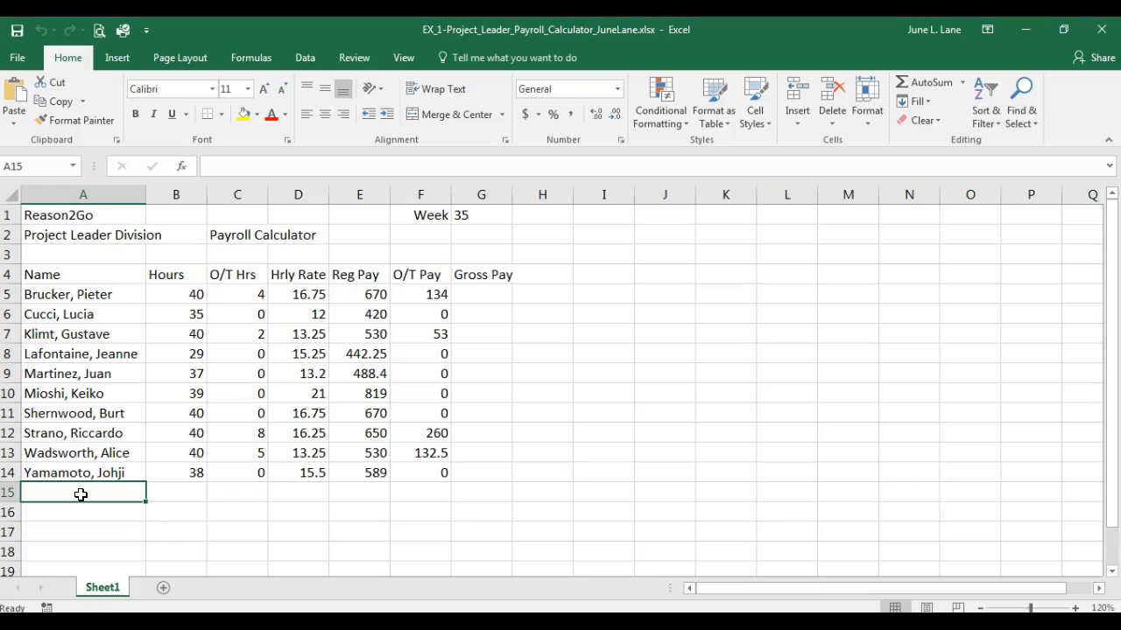
type("Totta")
key("BackSpace")
key("BackSpace")
type("ta")
key("BackSpace")
key("BackSpace")
type("a")
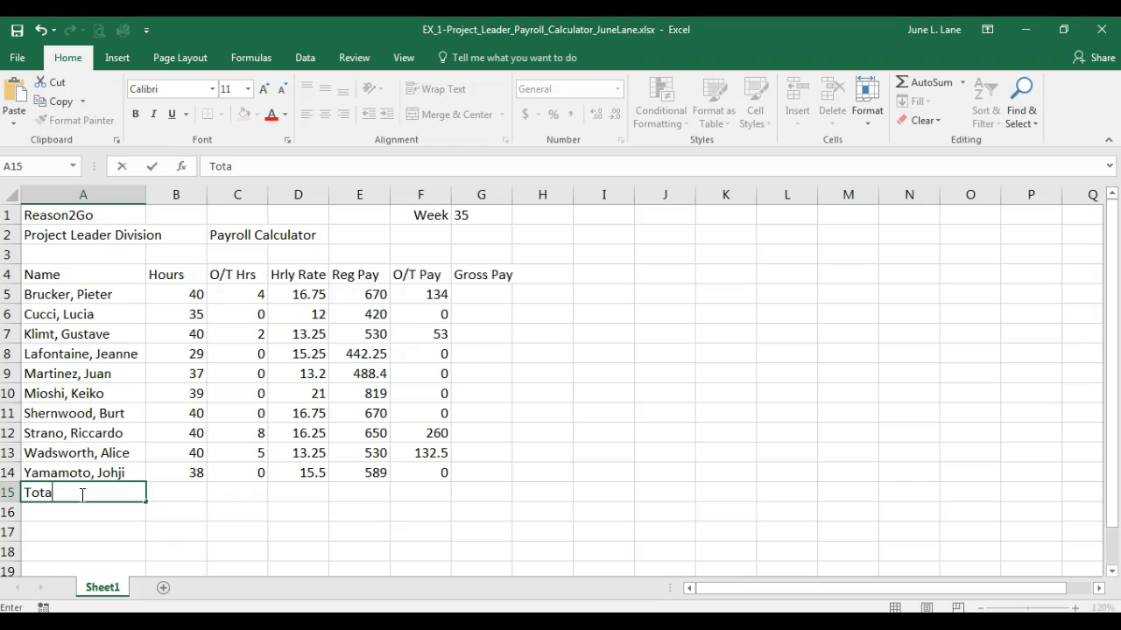
type("ls")
left_click(151, 169)
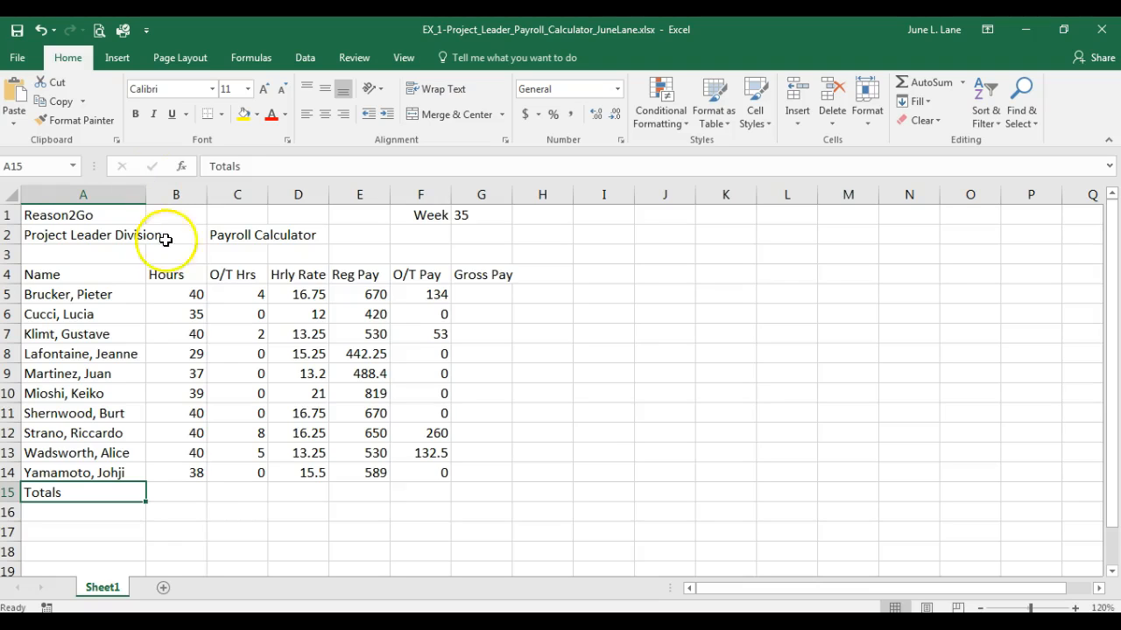
Total the Hours column in cell B15 with AutoSum over B5:B14.
left_click(184, 492)
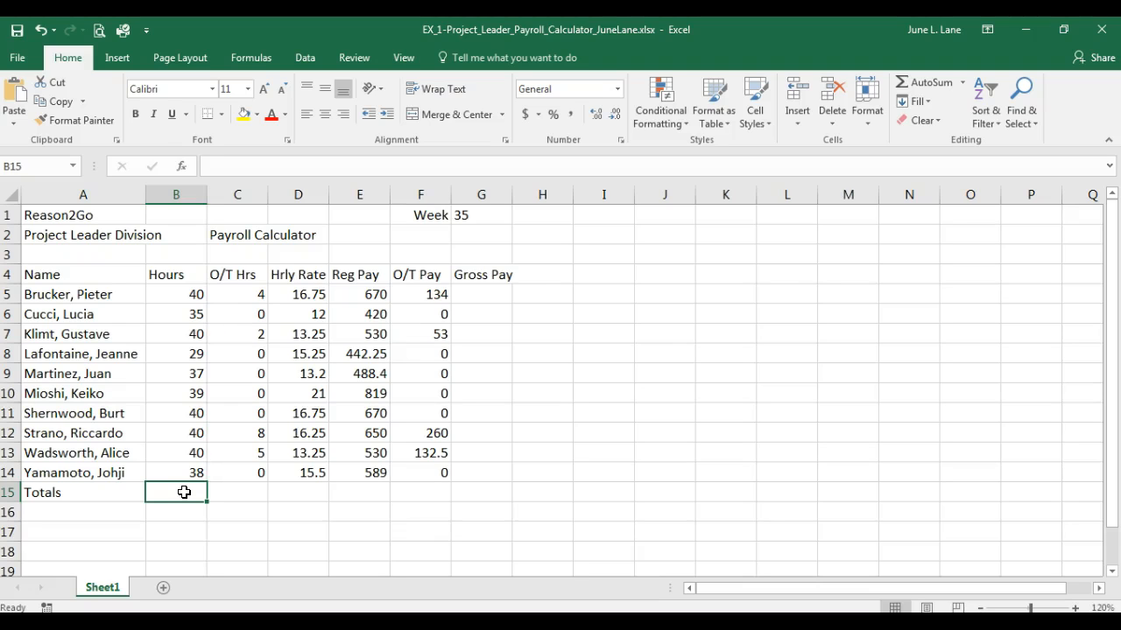
left_click(927, 85)
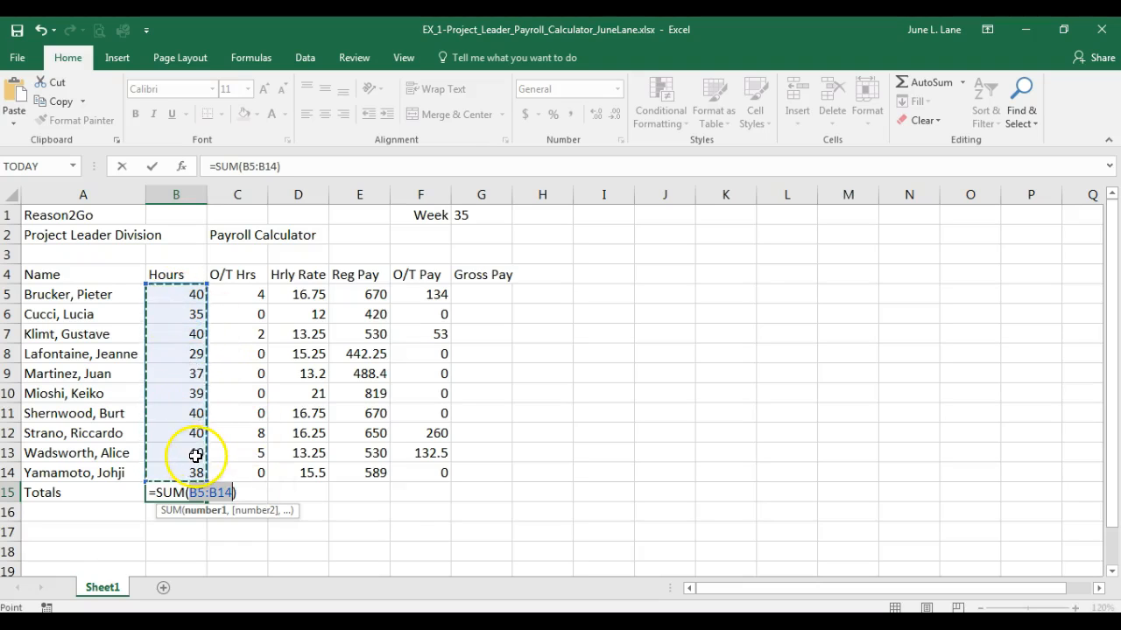
left_click(150, 169)
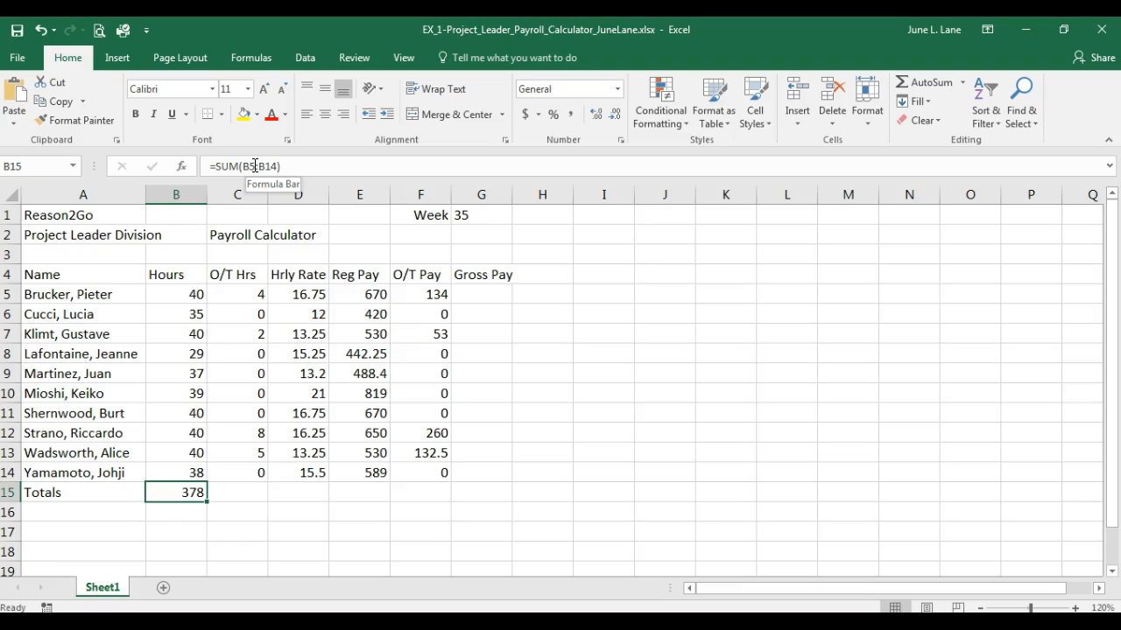
Change the overtime hours in cell C13 to 6.
left_click(259, 451)
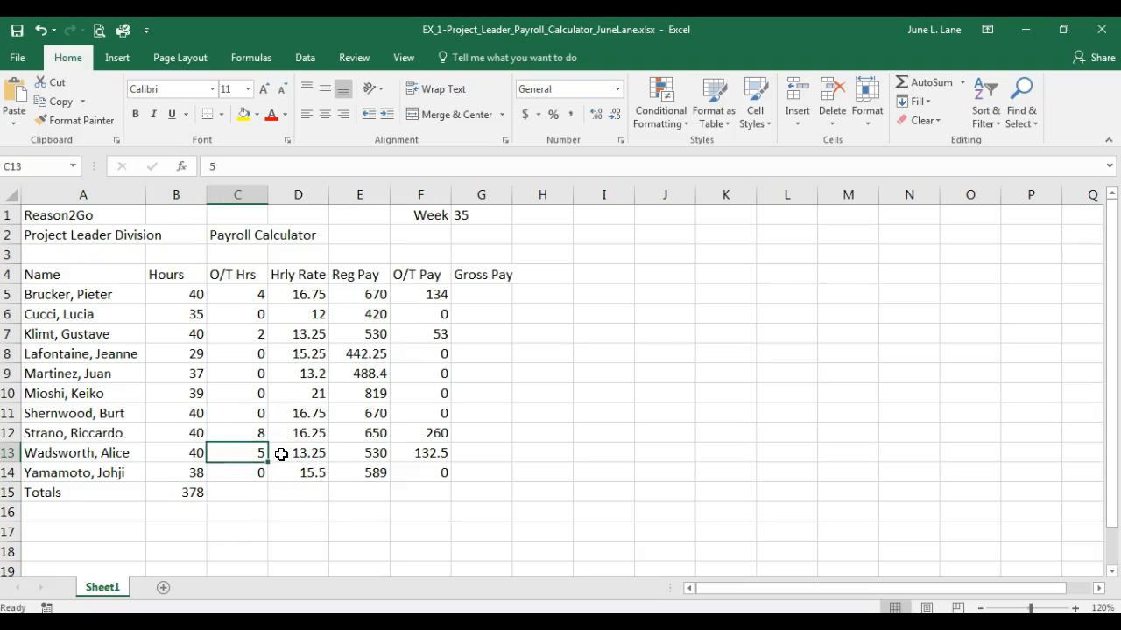
type("6")
key("Return")
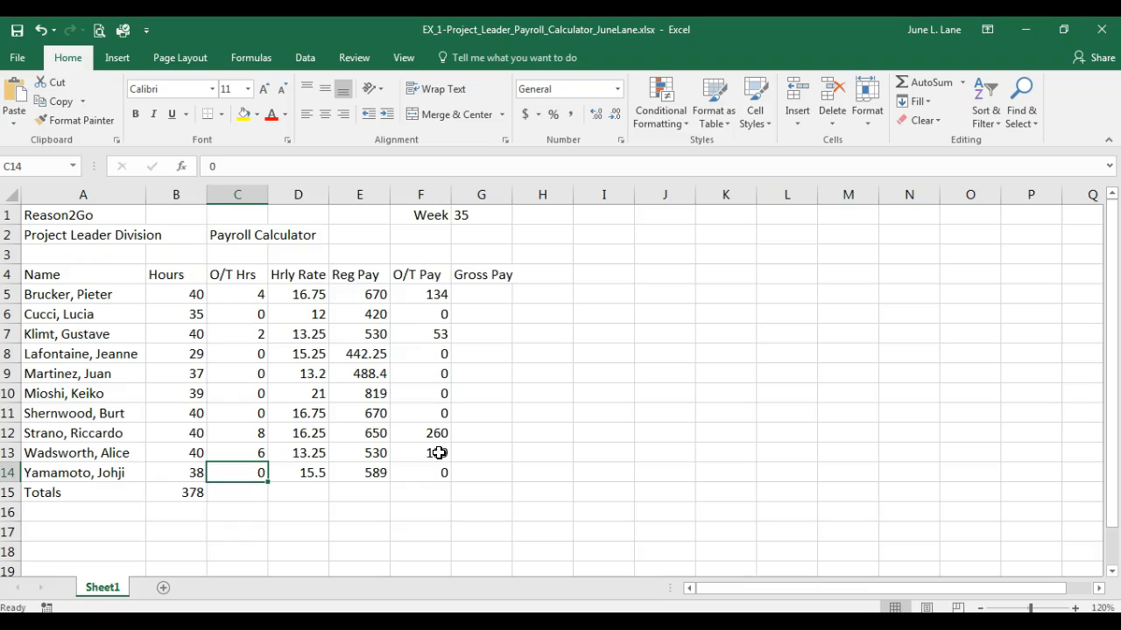
Enter the label "Average Gross Pay" in cell C18.
left_click(236, 548)
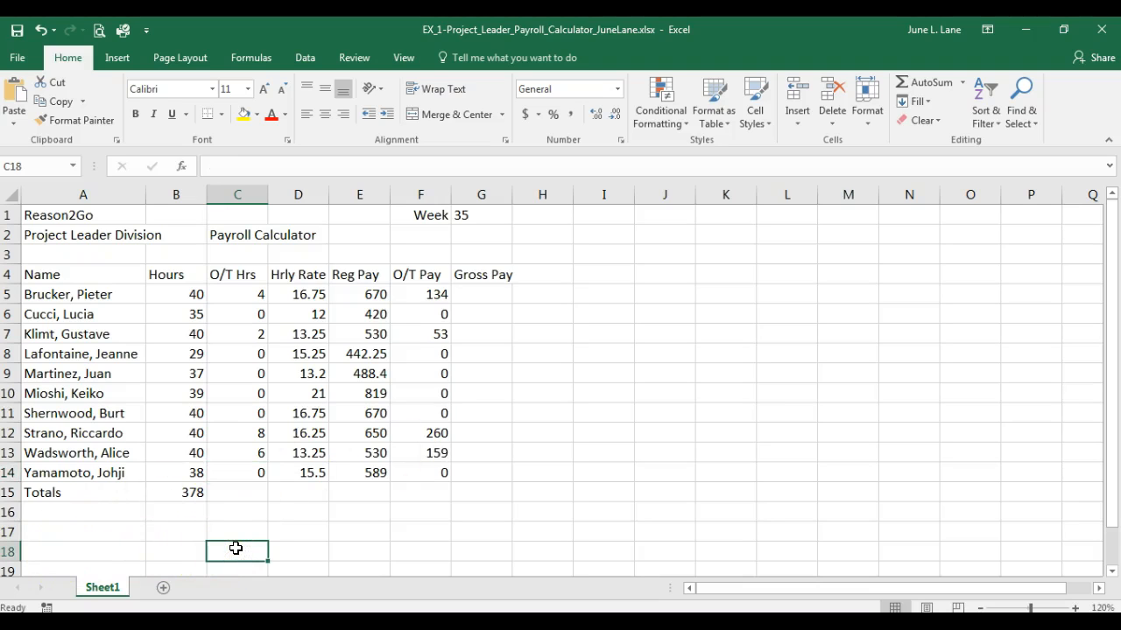
type("Ave")
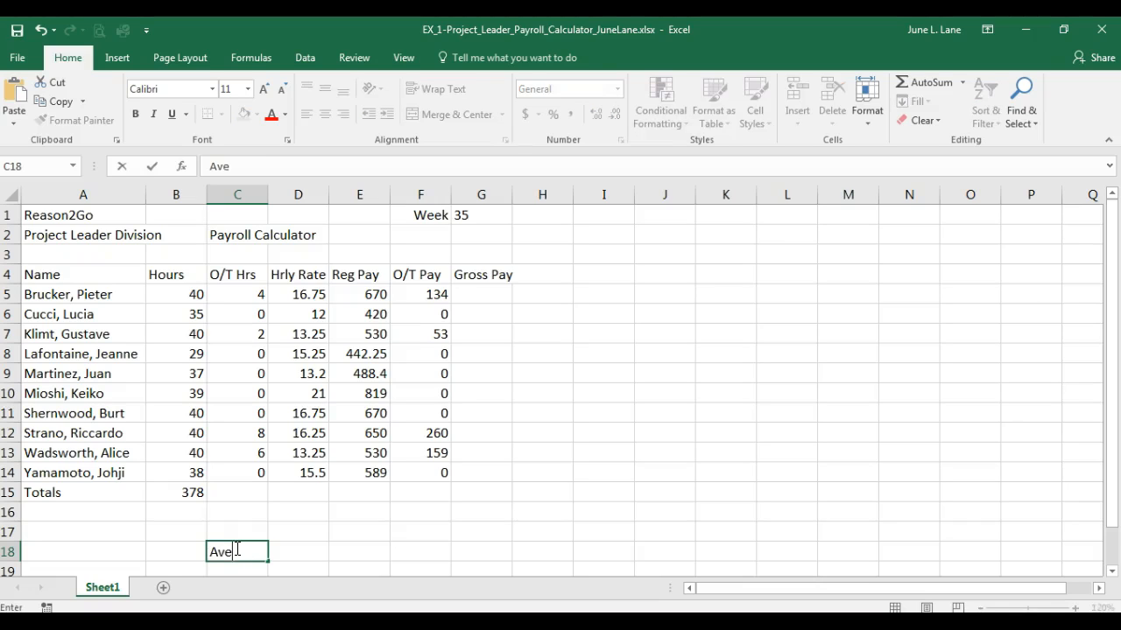
type("rage Gross Pay")
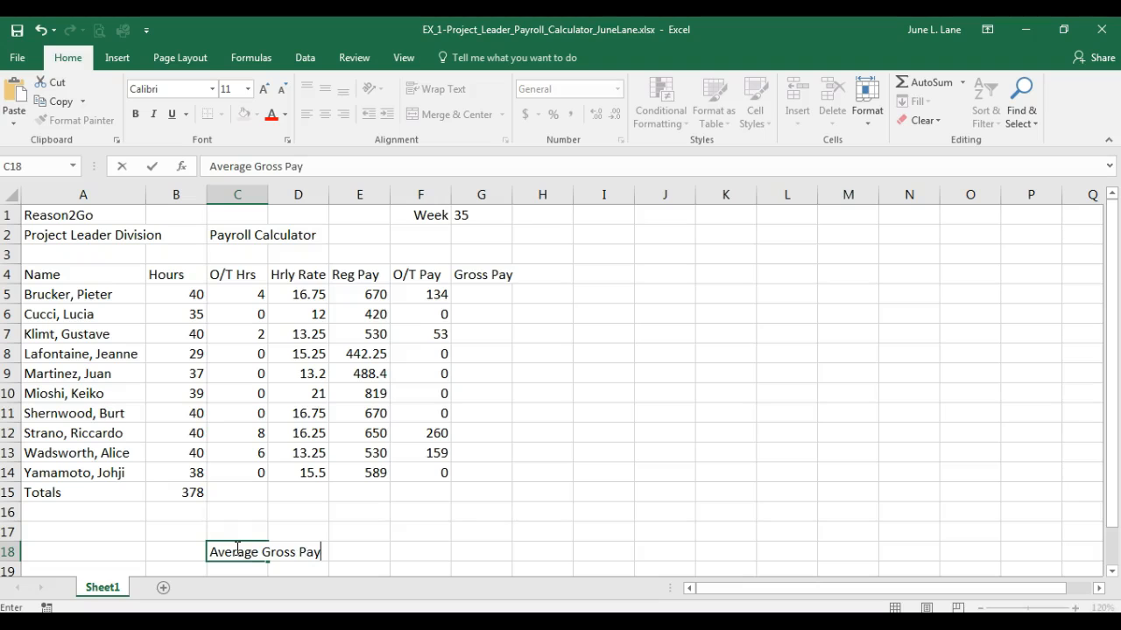
key("Return")
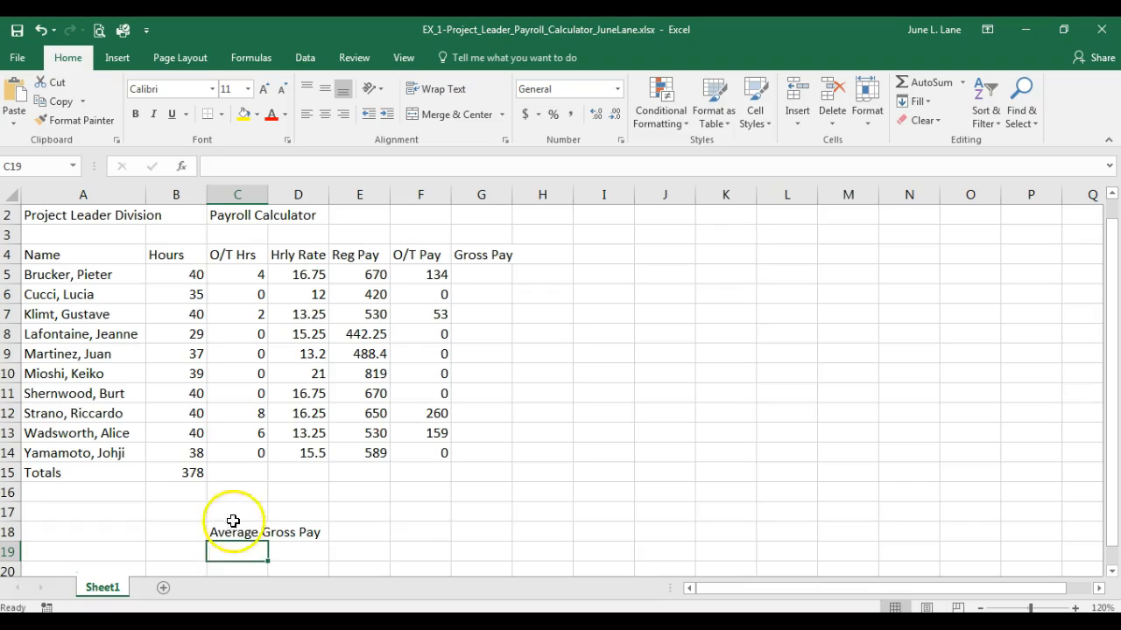
Fill the SUM formula from B15 across the Totals row through G15.
left_click(237, 471)
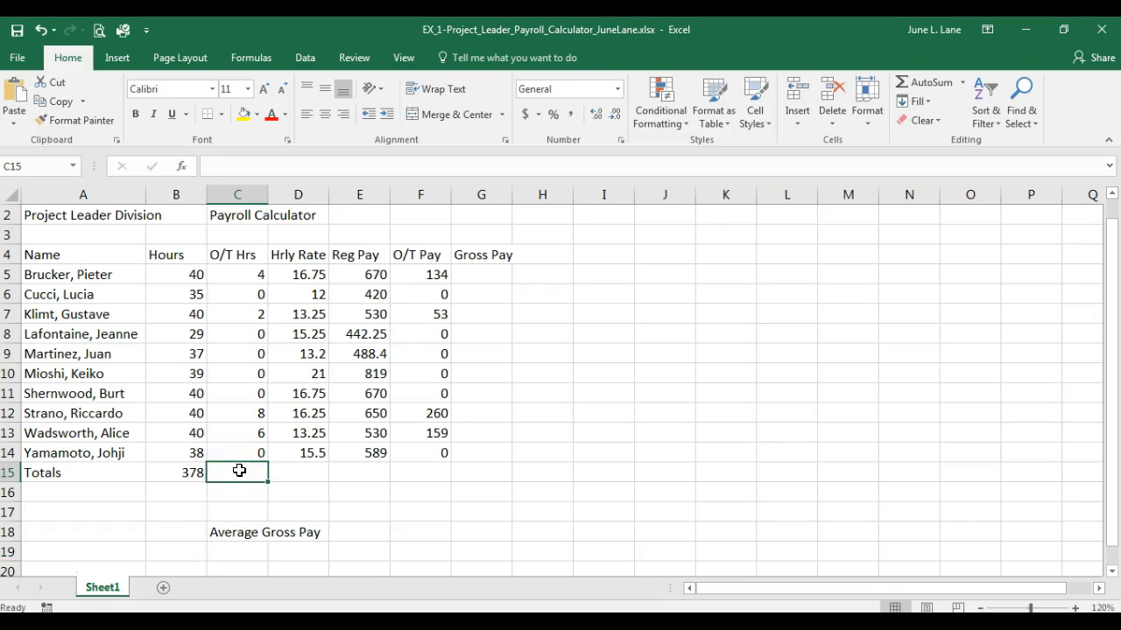
left_click(188, 473)
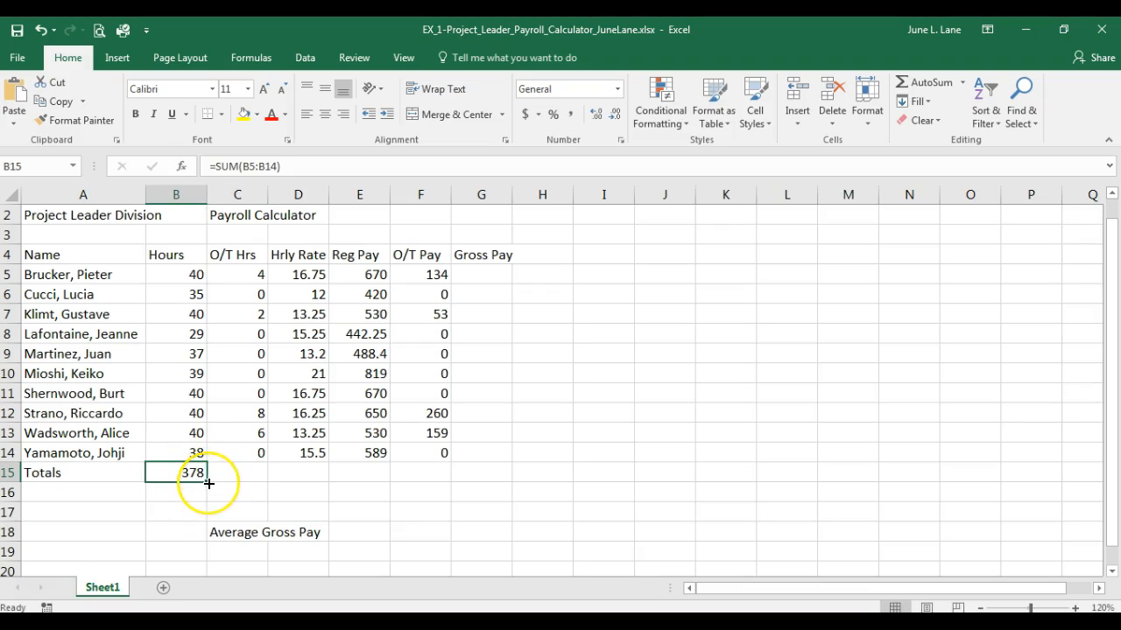
left_click_drag(209, 484, 487, 476)
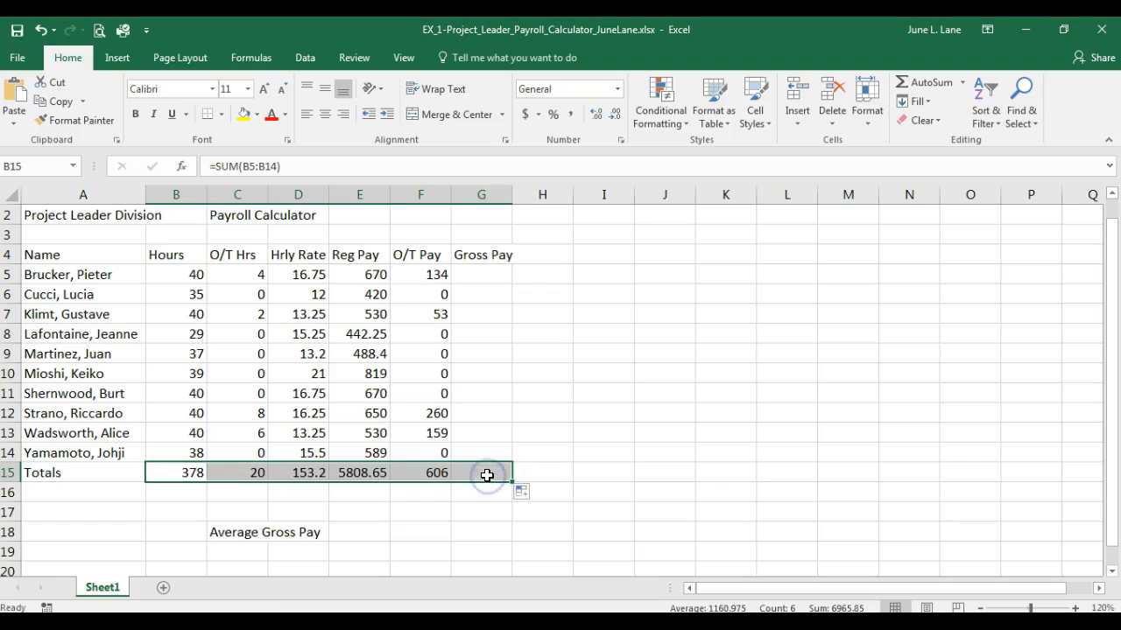
left_click(182, 473)
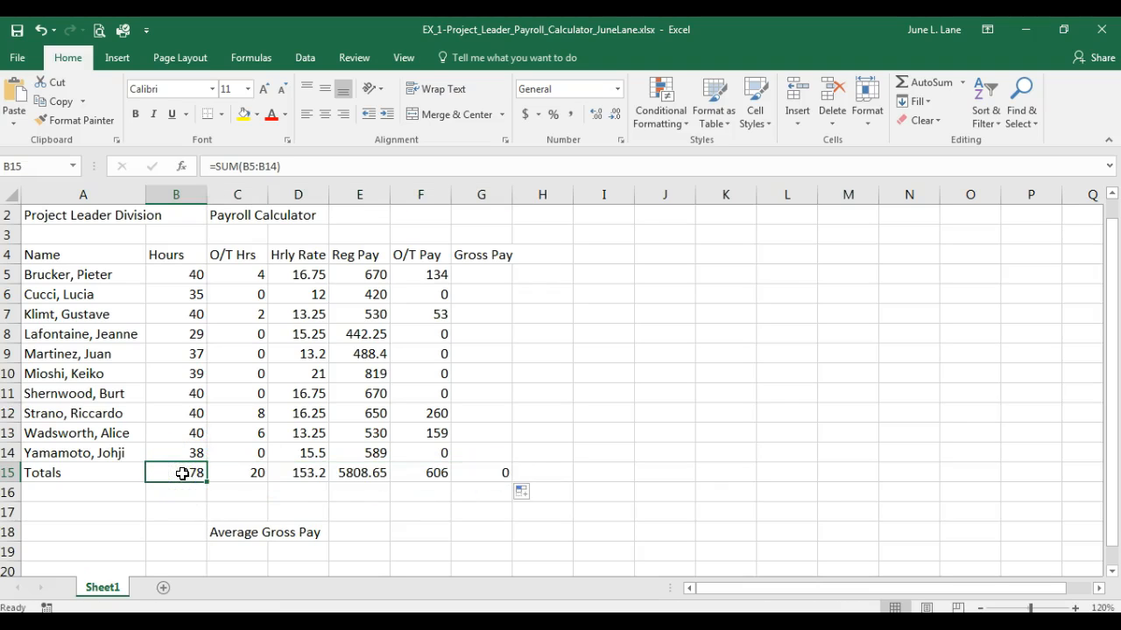